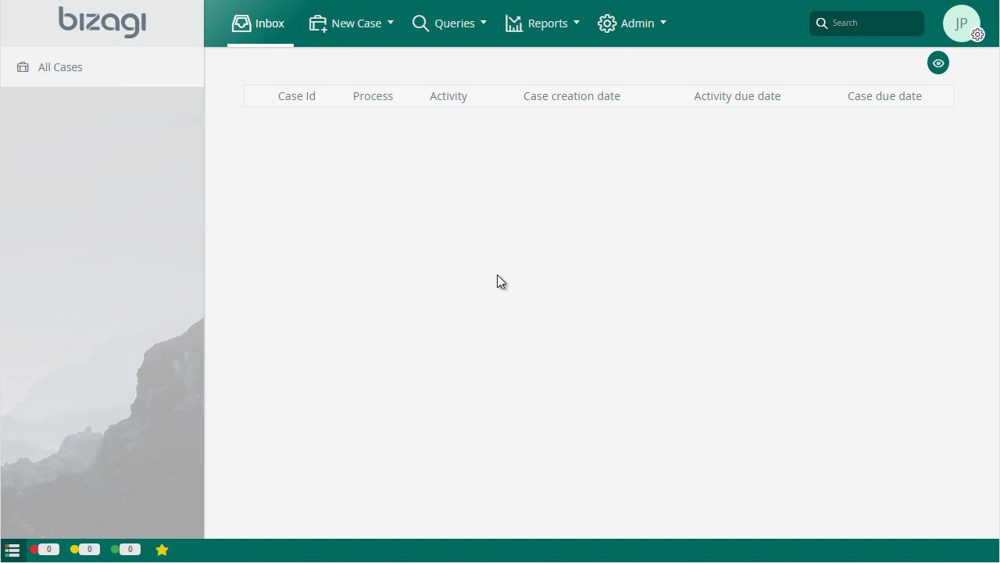
Start a new Purchase Request case with Cost Center Accounting and justification 'Stockout'.
click(382, 29)
click(374, 211)
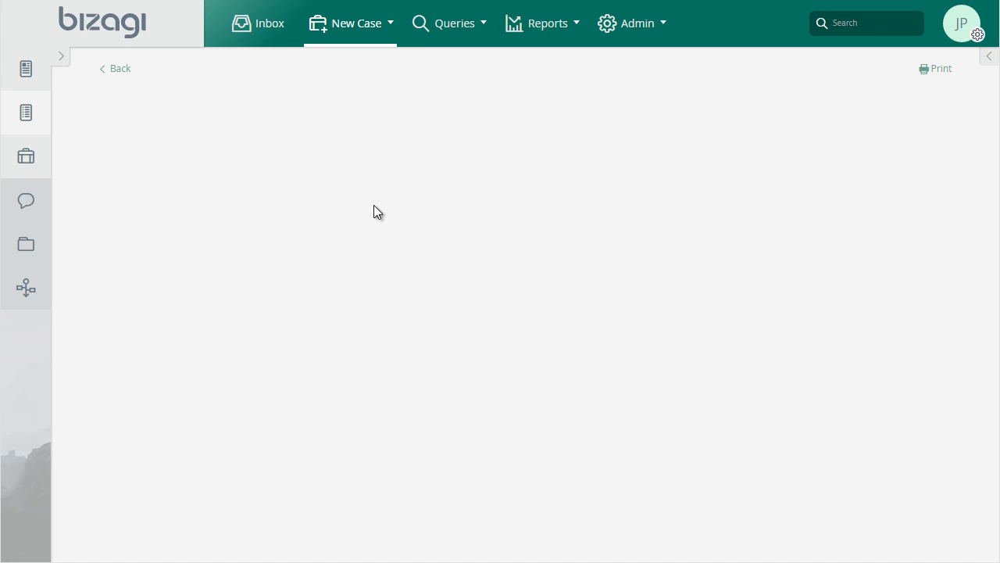
click(394, 216)
click(390, 301)
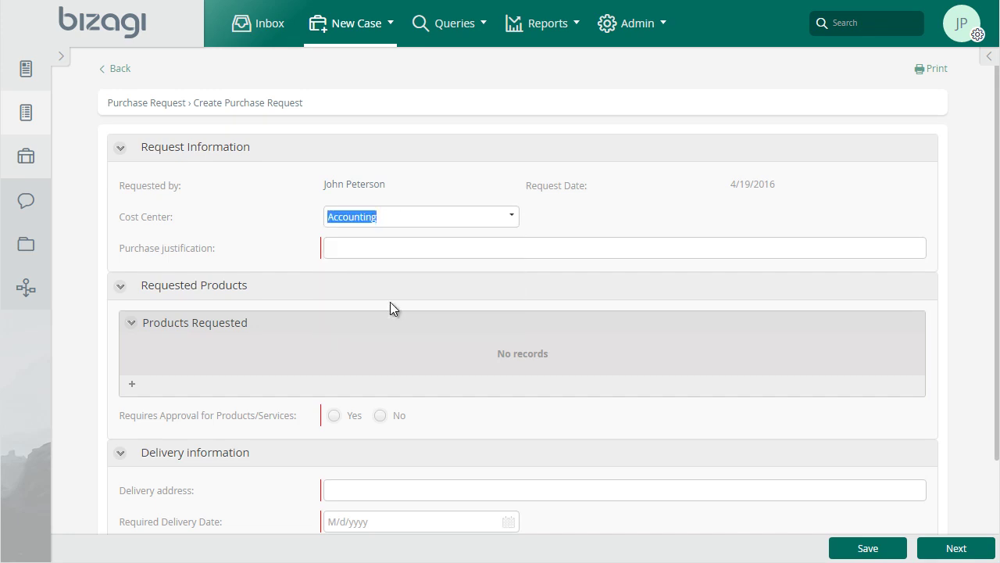
click(394, 247)
text(S)
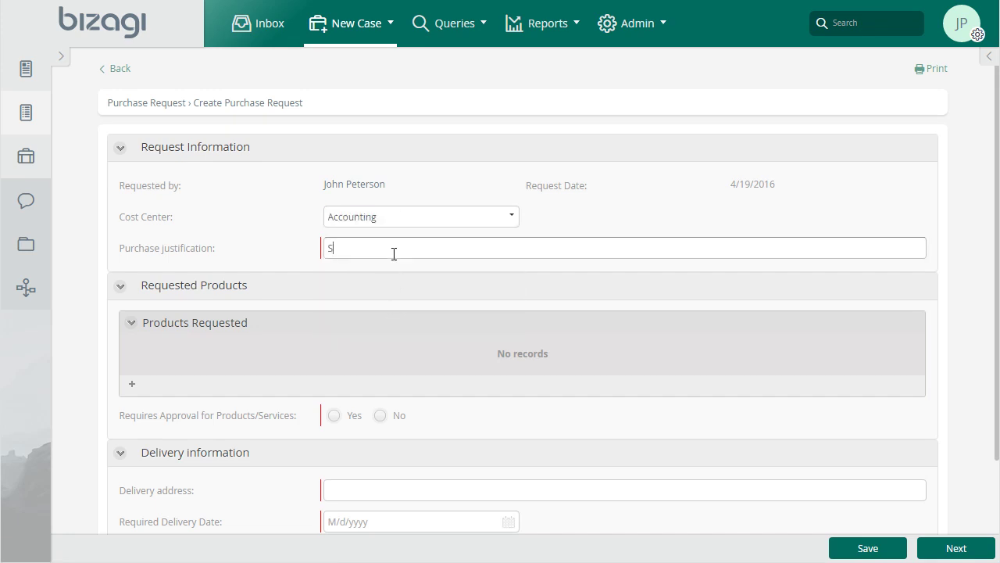
text(tockout)
Add 25 Office Supplies Rollerball Pens to the requested products and submit the request.
click(129, 387)
click(753, 114)
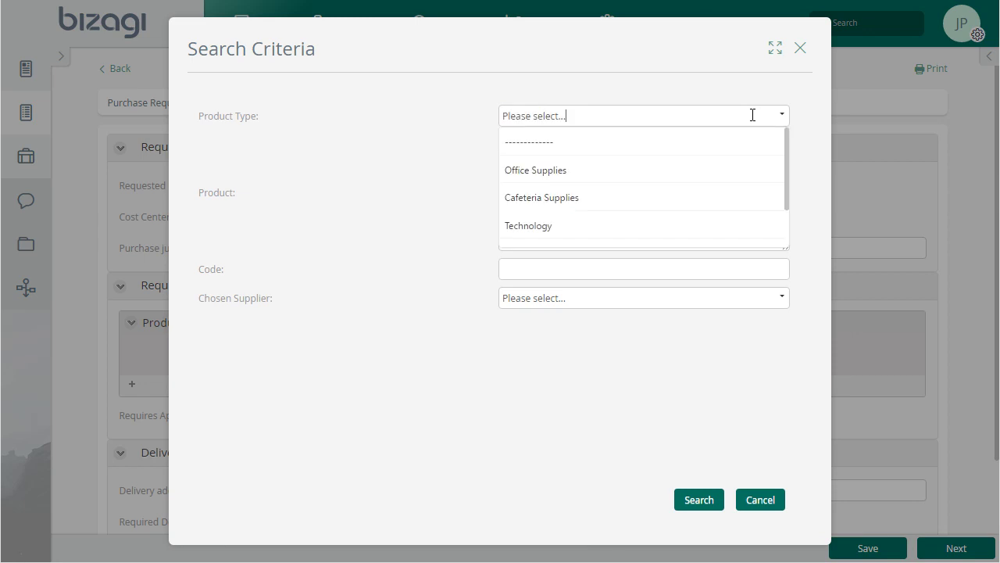
click(698, 174)
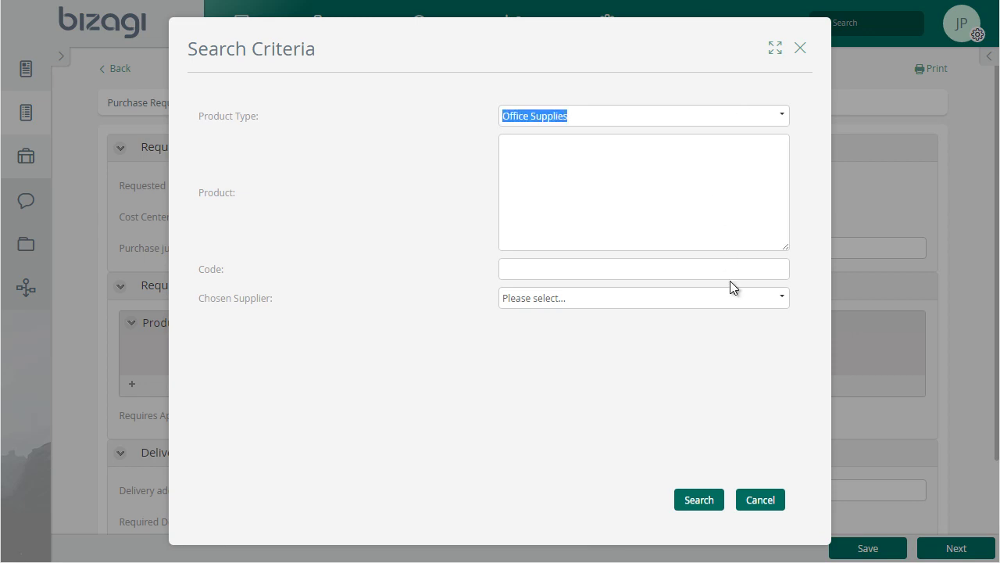
click(703, 507)
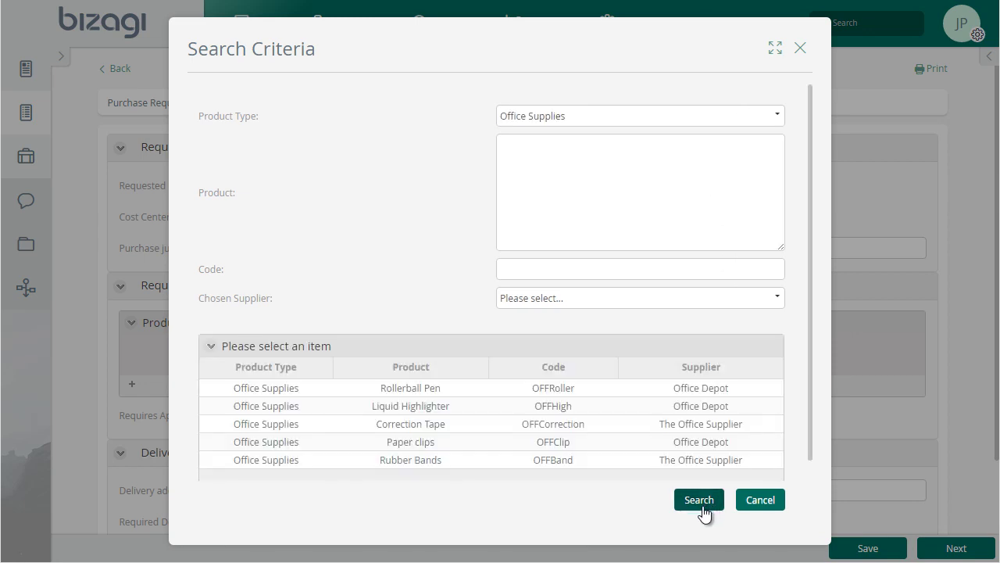
click(502, 388)
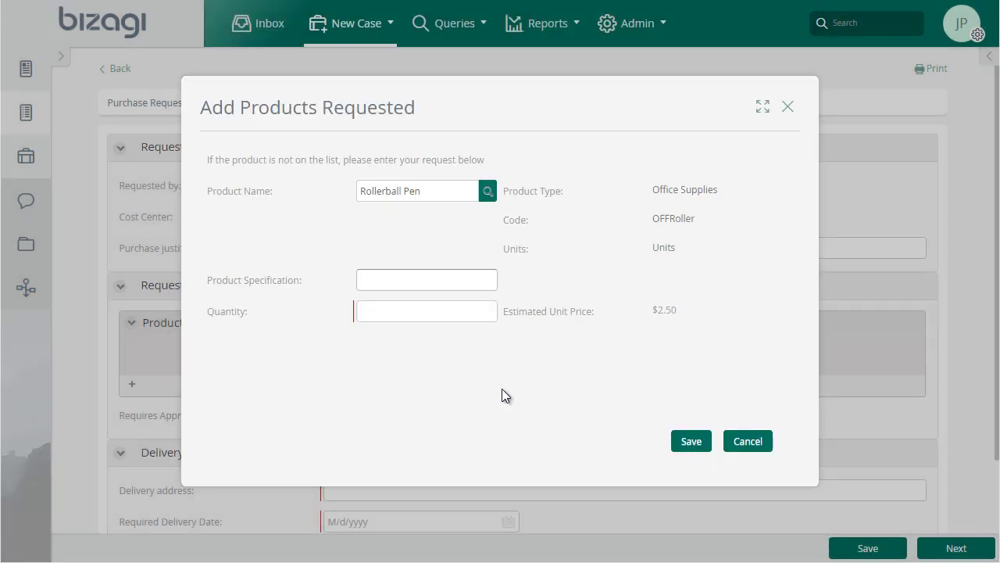
text(25)
click(684, 444)
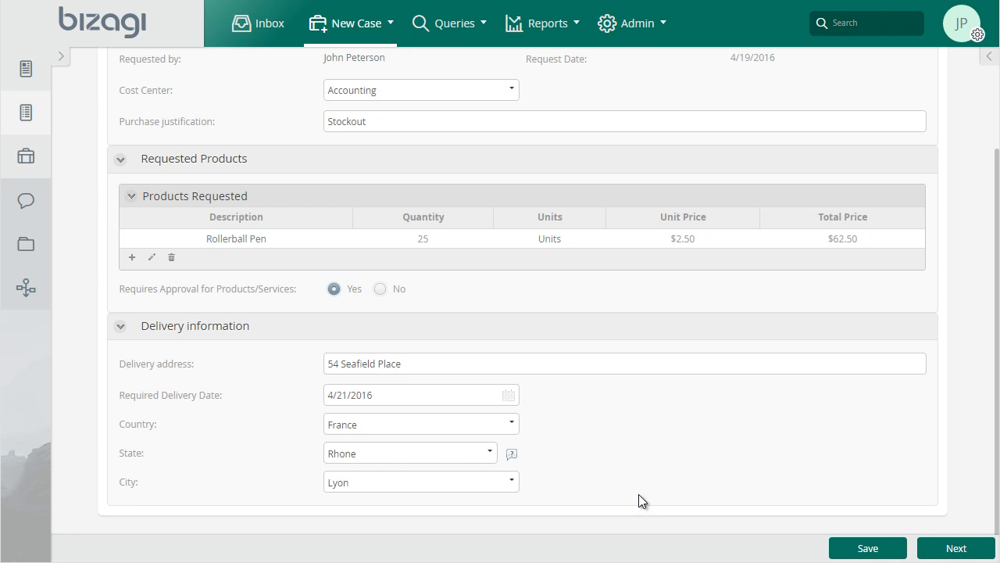
click(947, 548)
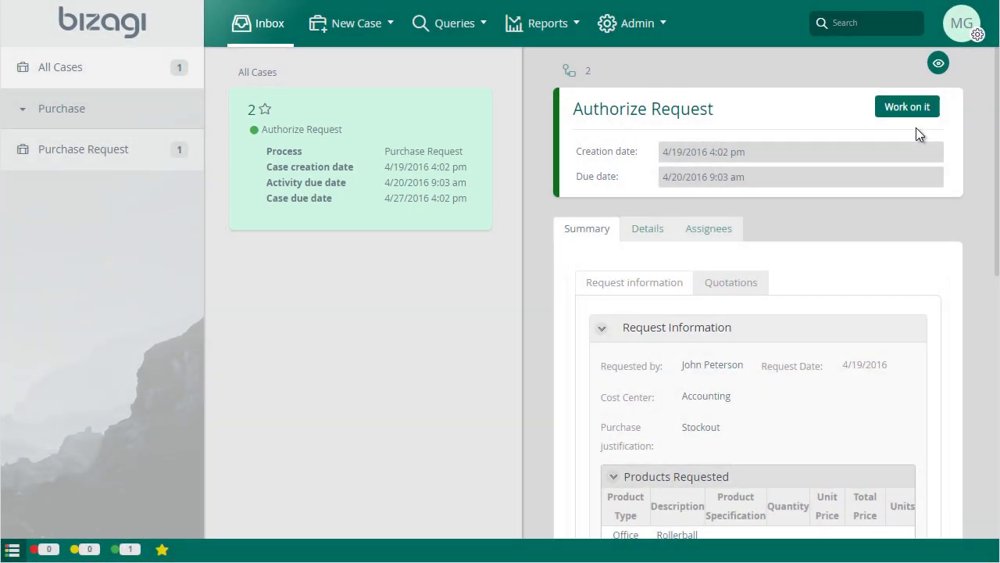
Work on the Authorize Request task, set the approval to Approved, and complete it.
click(907, 111)
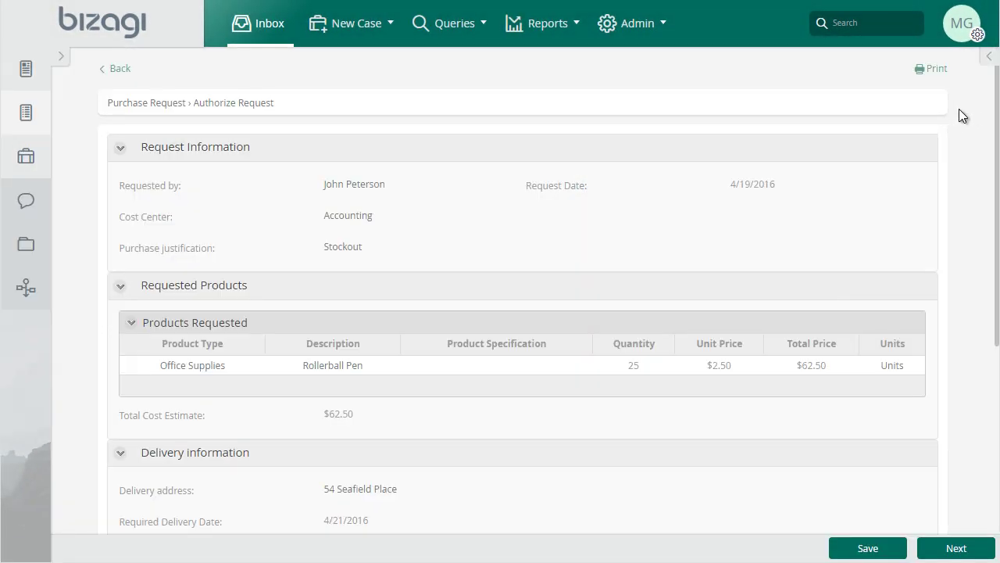
drag(997, 112, 985, 246)
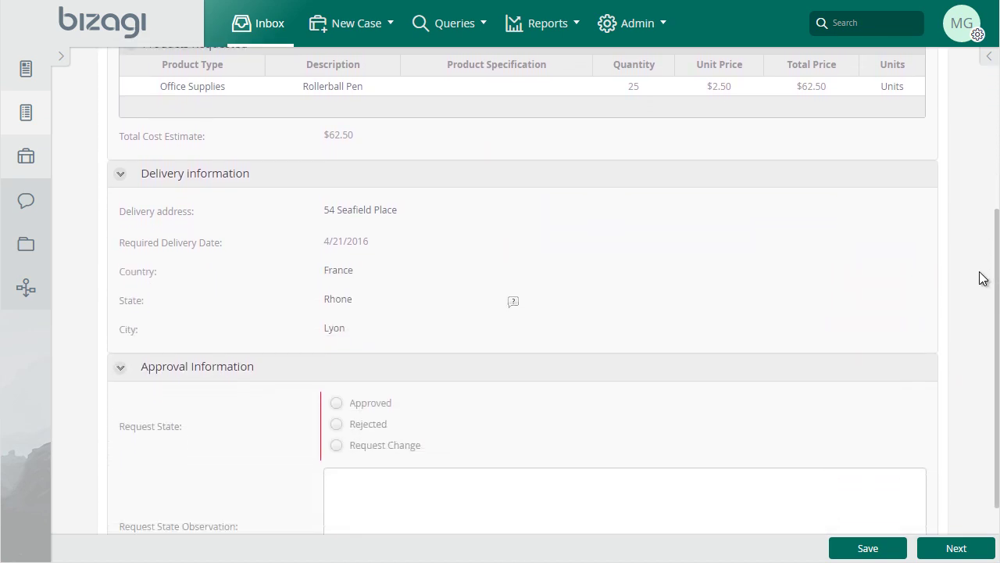
drag(985, 246, 983, 335)
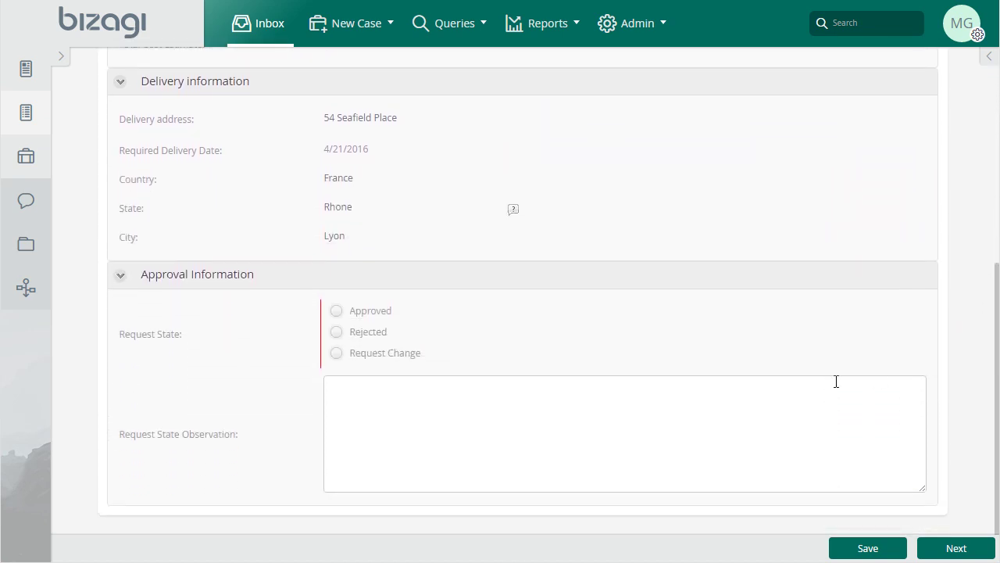
click(361, 312)
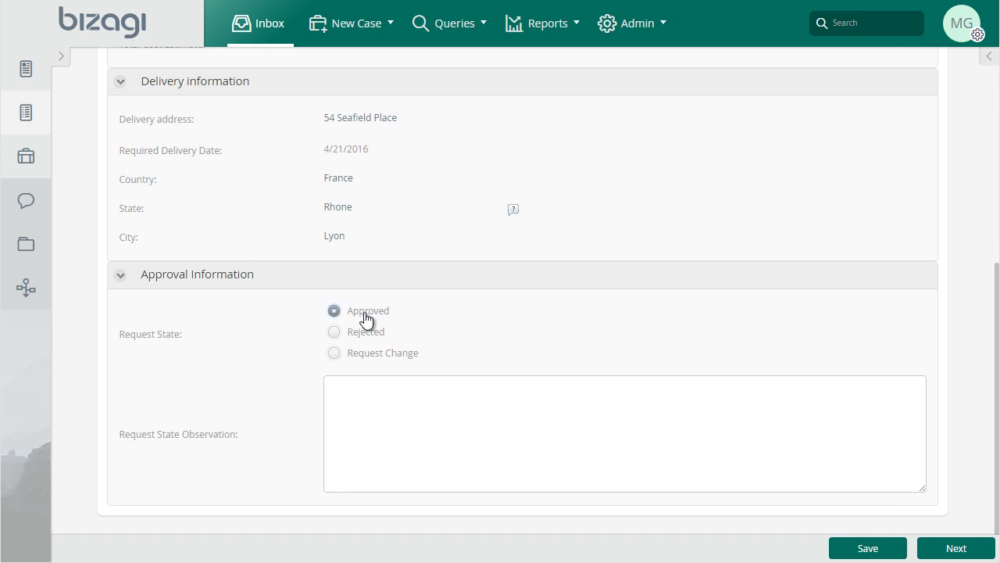
click(944, 547)
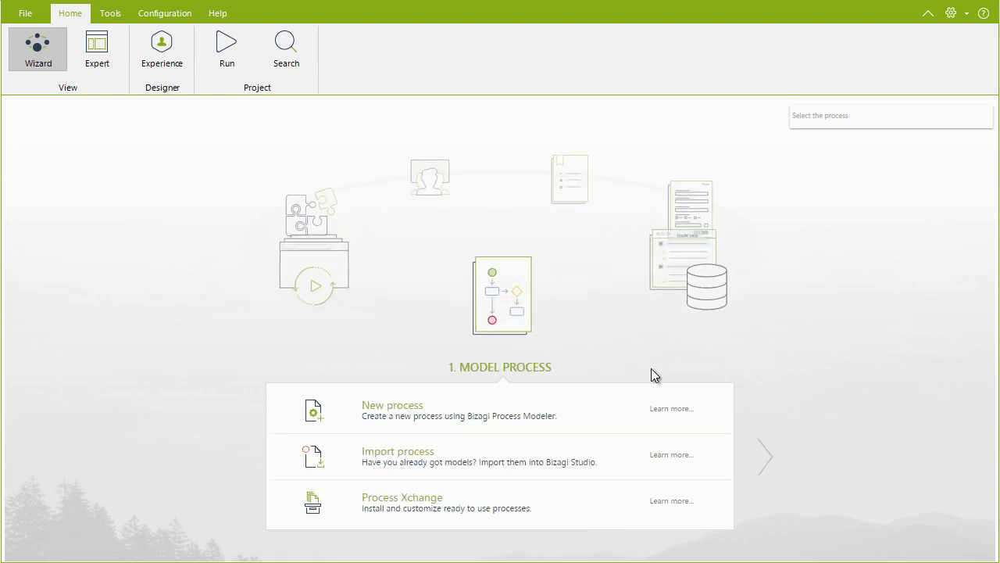
Draw a new process with a start event and tasks Create purchase request, Authorize request, Update ERP.
click(636, 409)
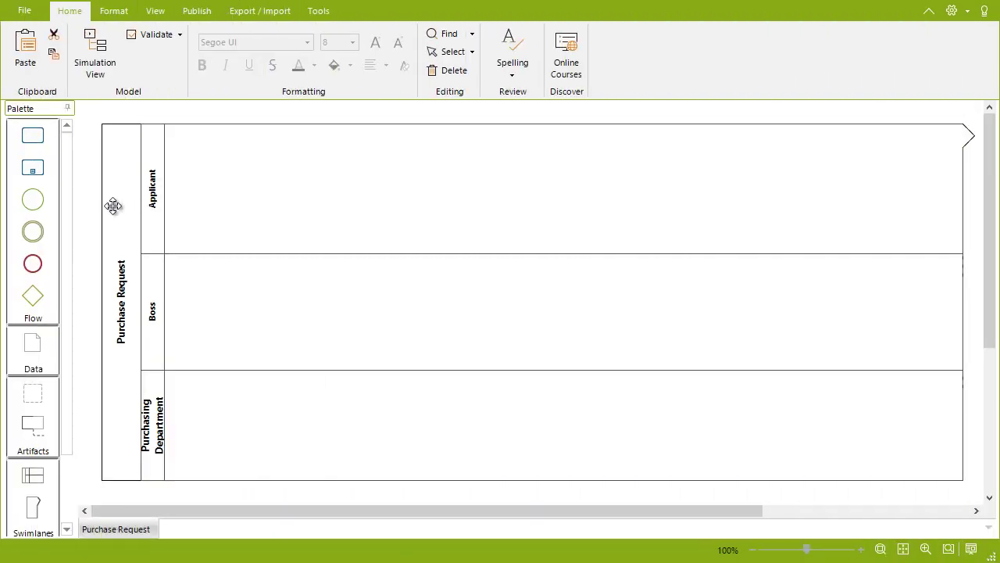
mouse_move(40, 201)
mouse_down()
mouse_move(350, 195)
mouse_move(360, 308)
mouse_move(481, 308)
mouse_move(484, 426)
mouse_up()
text(Create purchase request)
text(Authorize request)
text(Update ERP)
drag(542, 414, 648, 428)
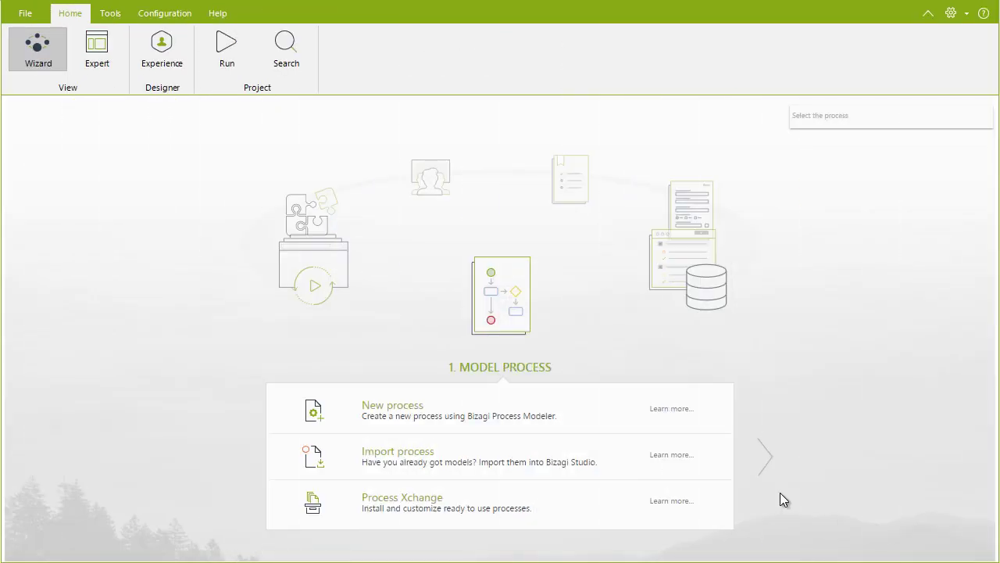
Advance the wizard past the data model step to 3. Define Forms.
click(768, 468)
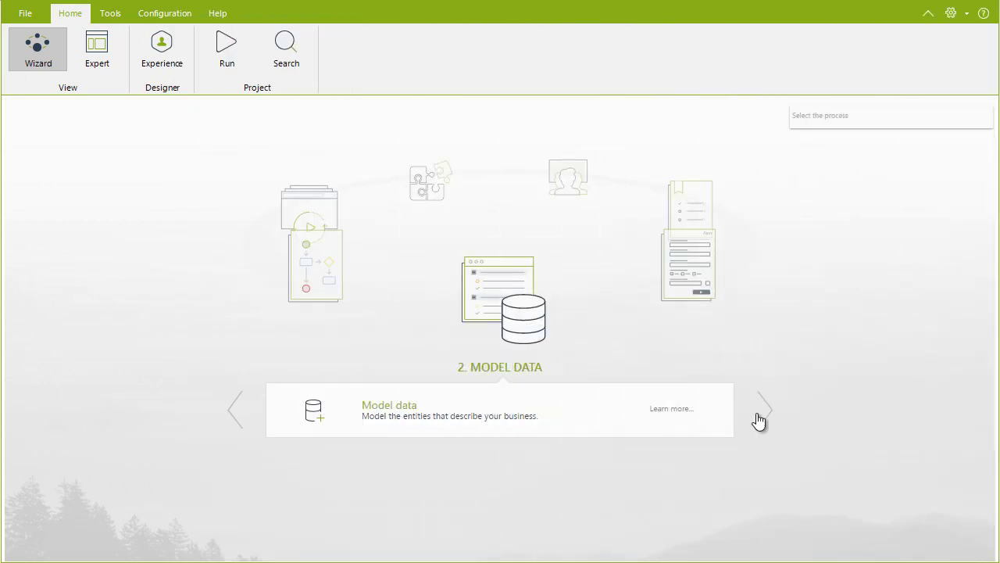
click(759, 420)
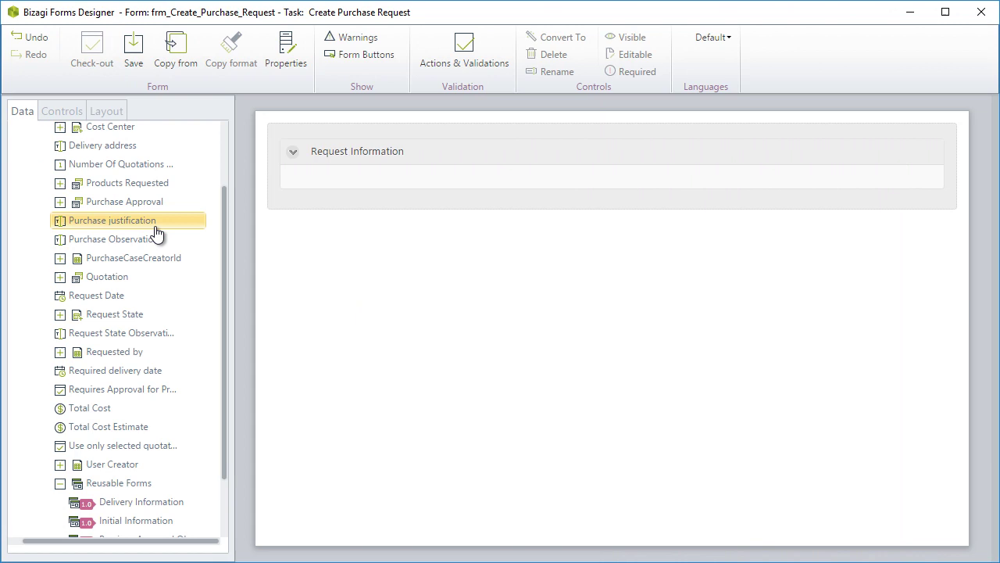
Drop Purchase justification and User Creator into the form's Request Information group.
drag(156, 233, 408, 204)
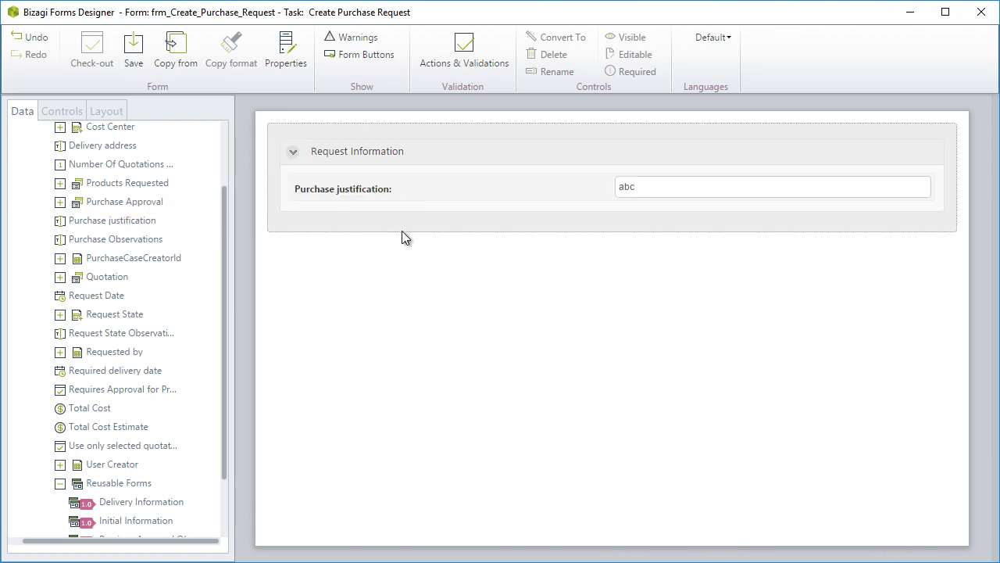
drag(203, 463, 509, 192)
drag(146, 301, 443, 257)
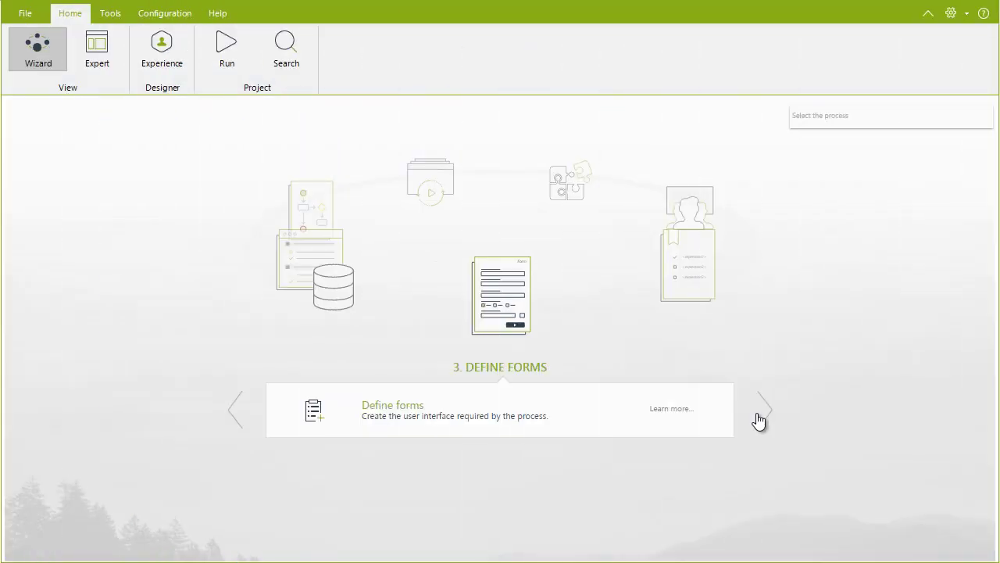
Give the gateway's No connector the condition Request State is equal to Rejected.
click(757, 414)
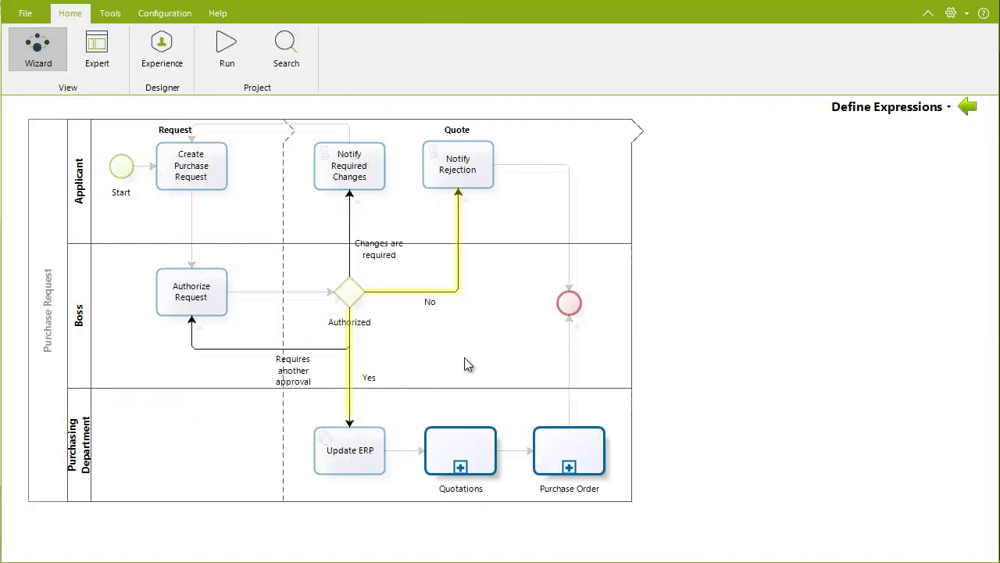
click(438, 301)
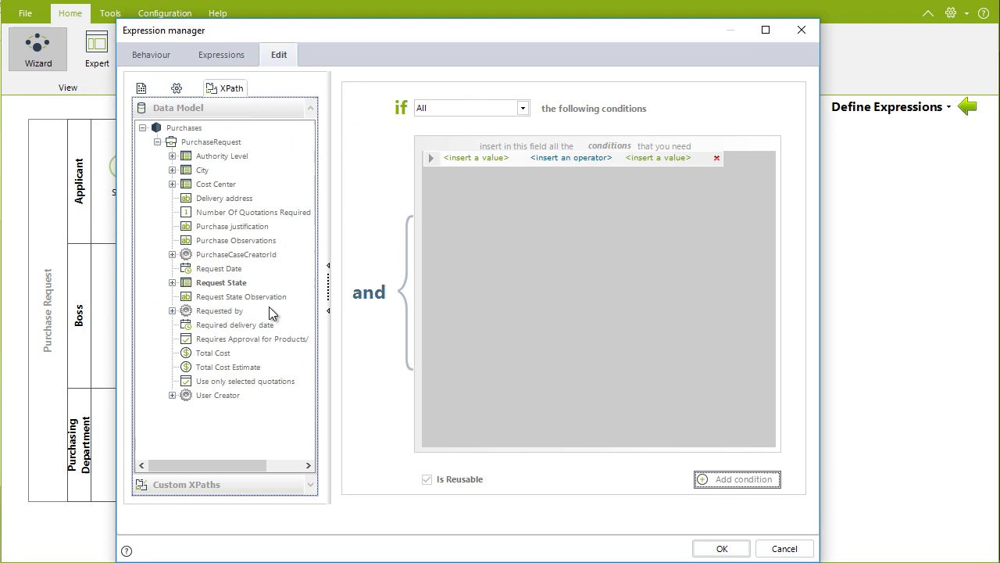
drag(219, 289, 473, 160)
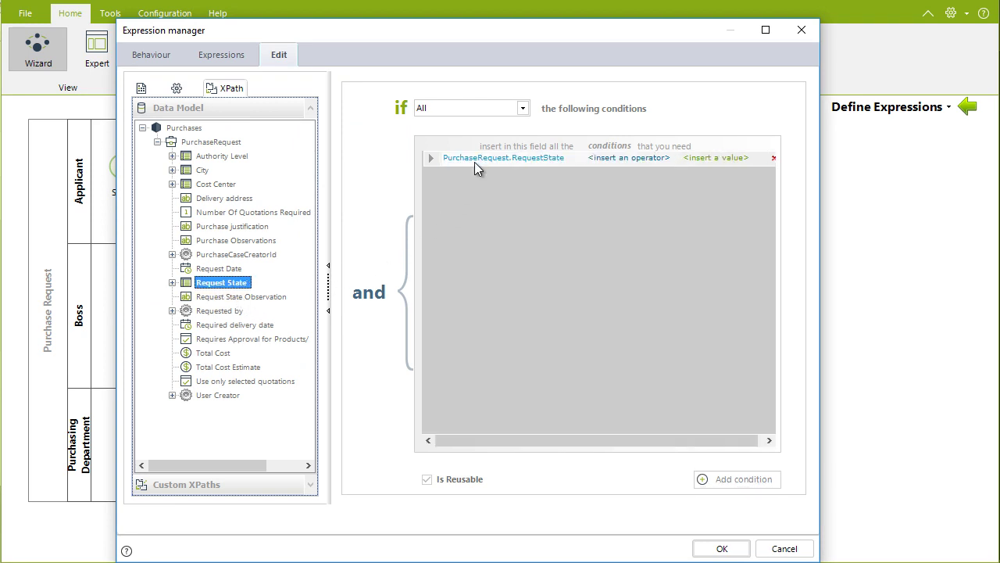
click(649, 160)
click(678, 158)
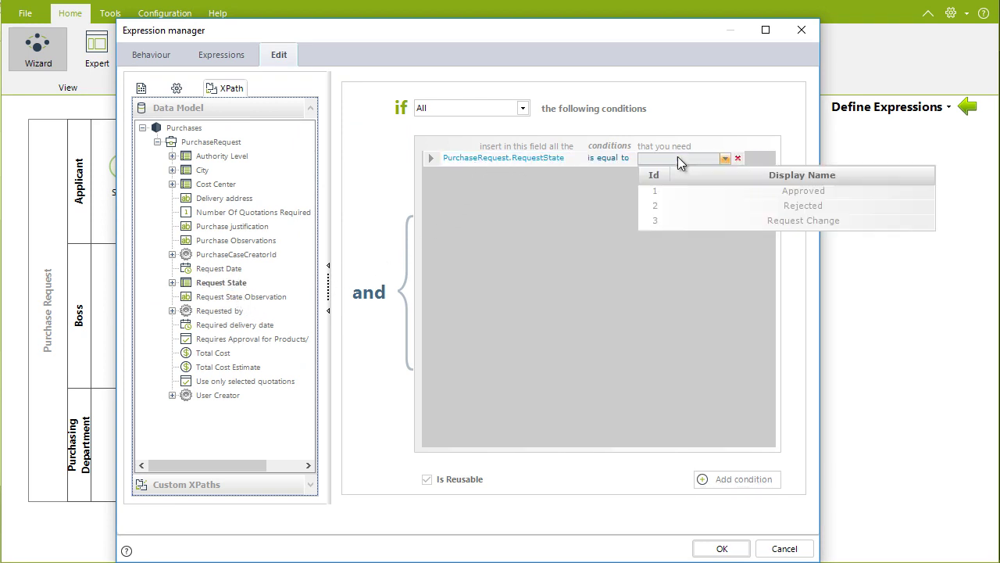
click(677, 206)
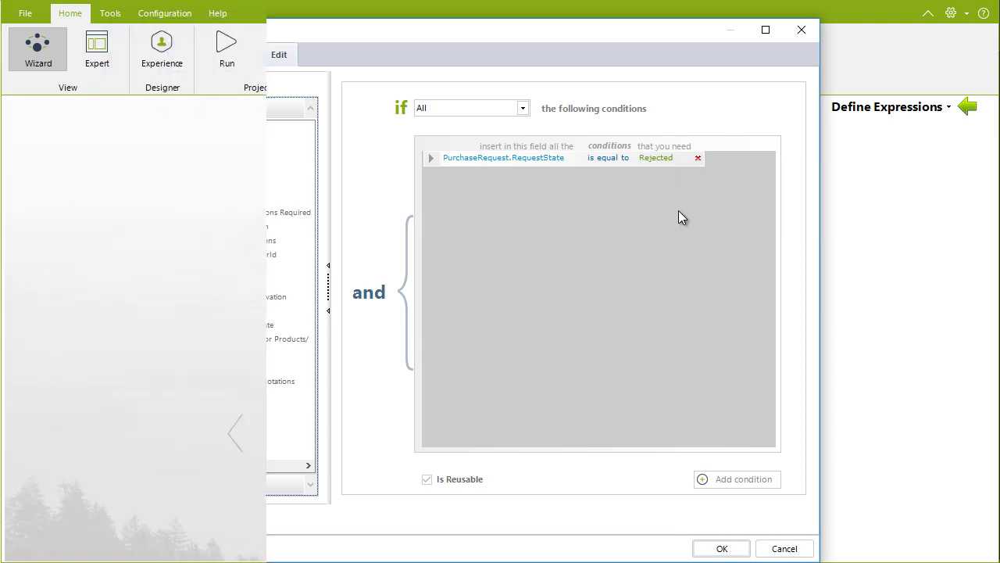
click(765, 438)
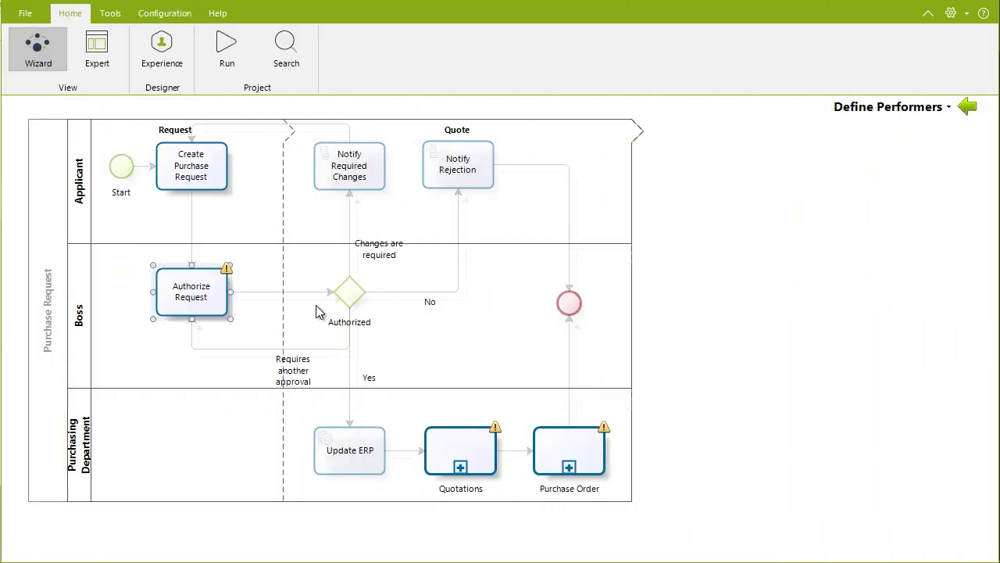
Set Authorize Request's performer condition to Position equals Administrative Manager.
click(207, 299)
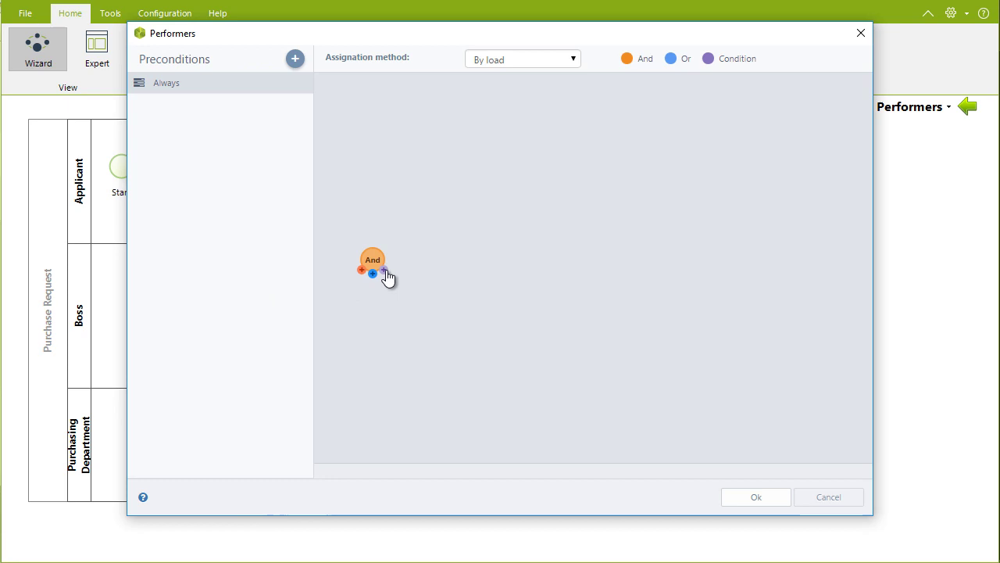
click(385, 271)
click(453, 268)
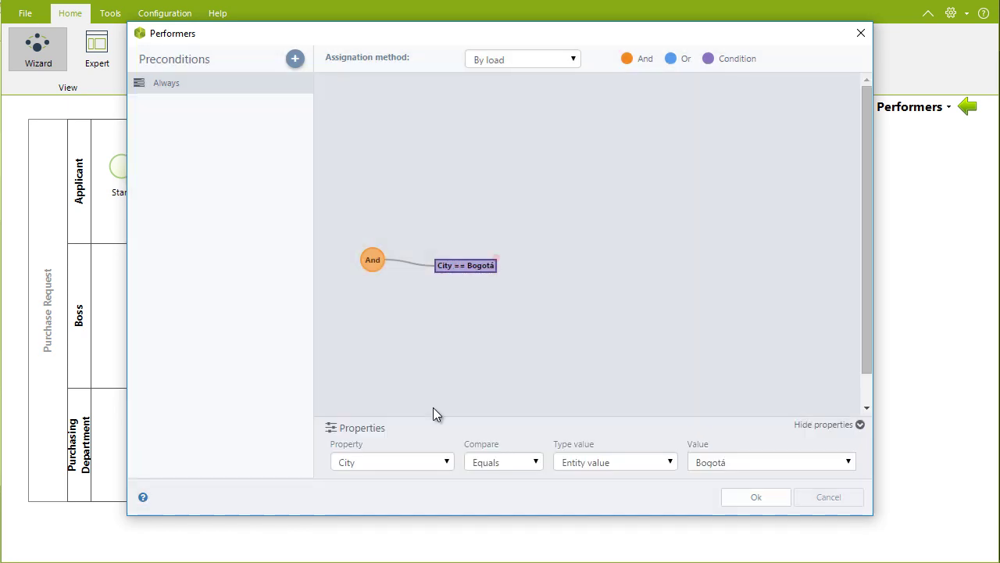
click(418, 464)
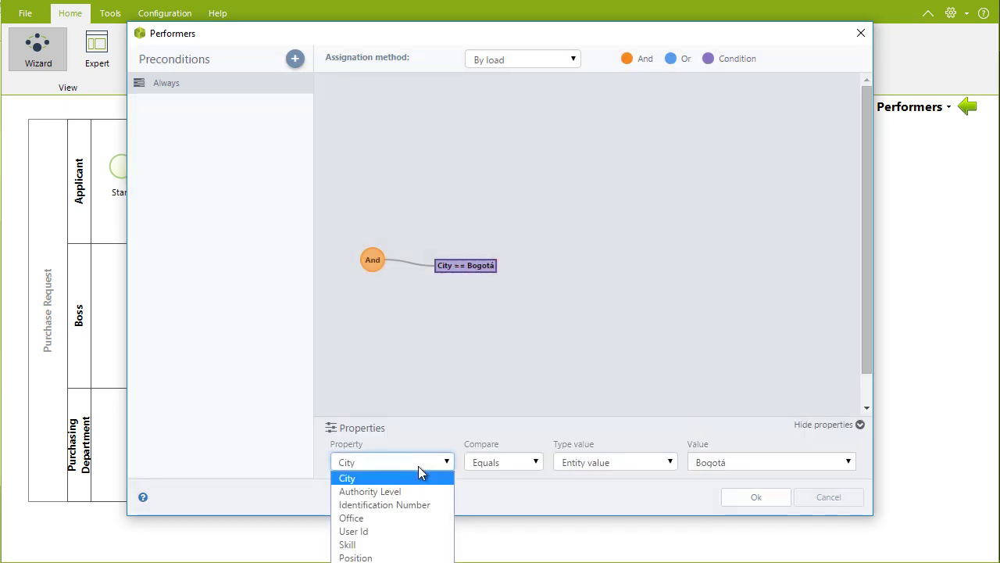
click(413, 558)
click(760, 454)
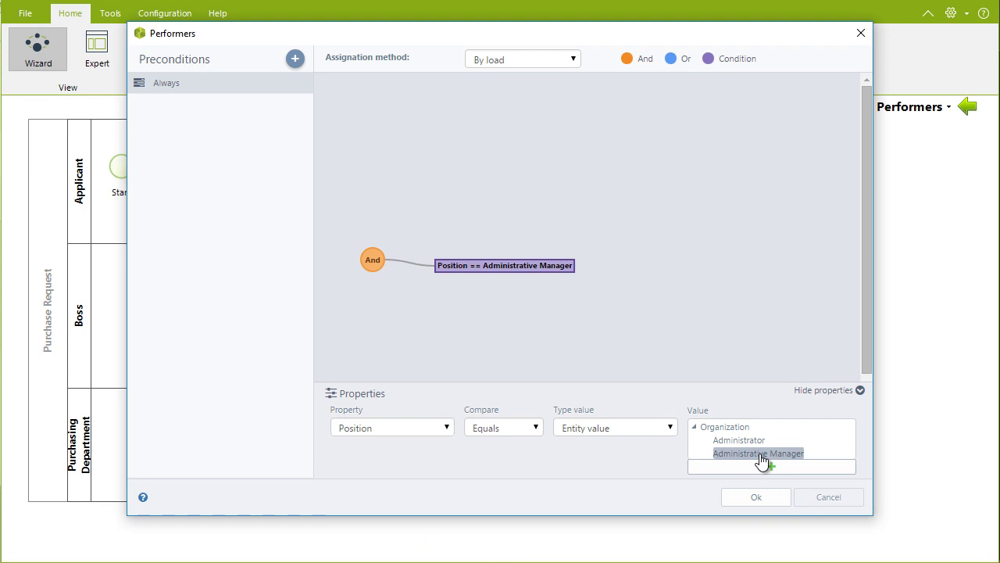
click(757, 501)
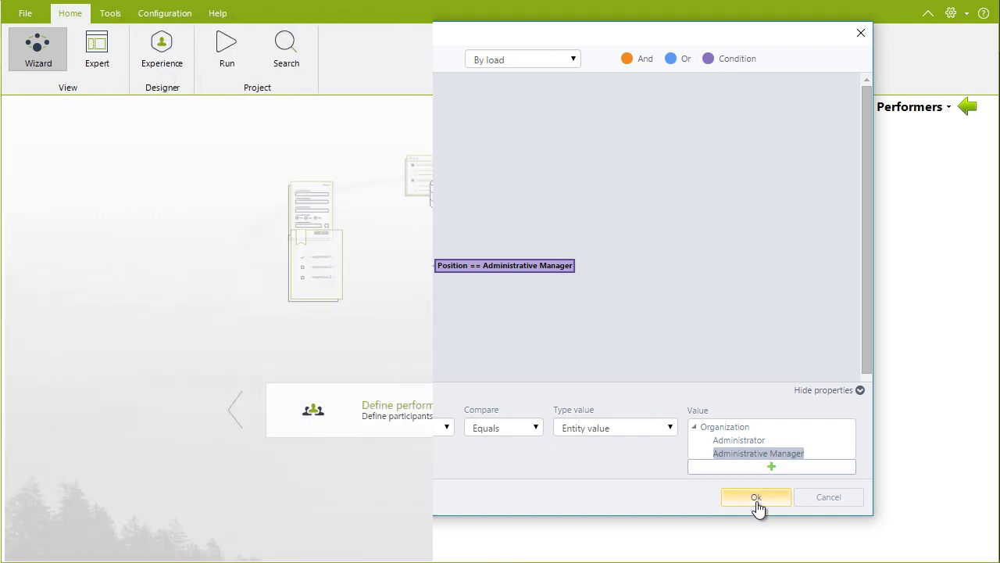
click(763, 429)
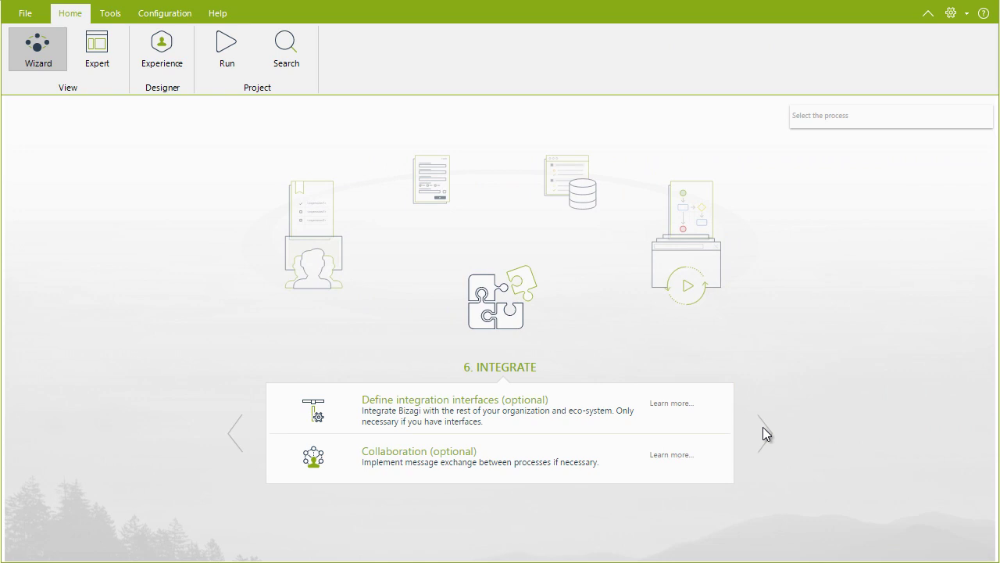
View the integration interfaces definition, then move the wizard on to 7. Execute.
click(763, 427)
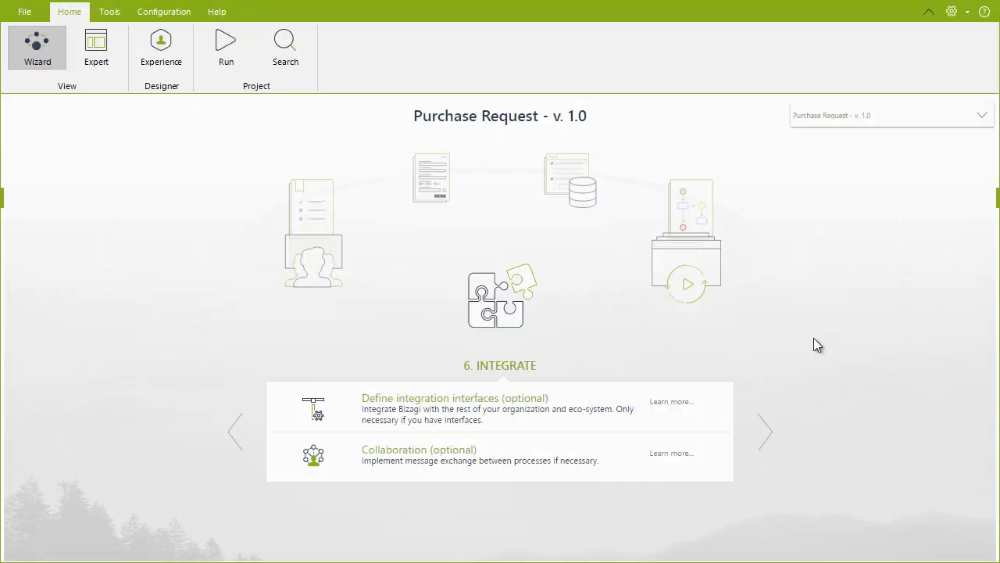
click(766, 430)
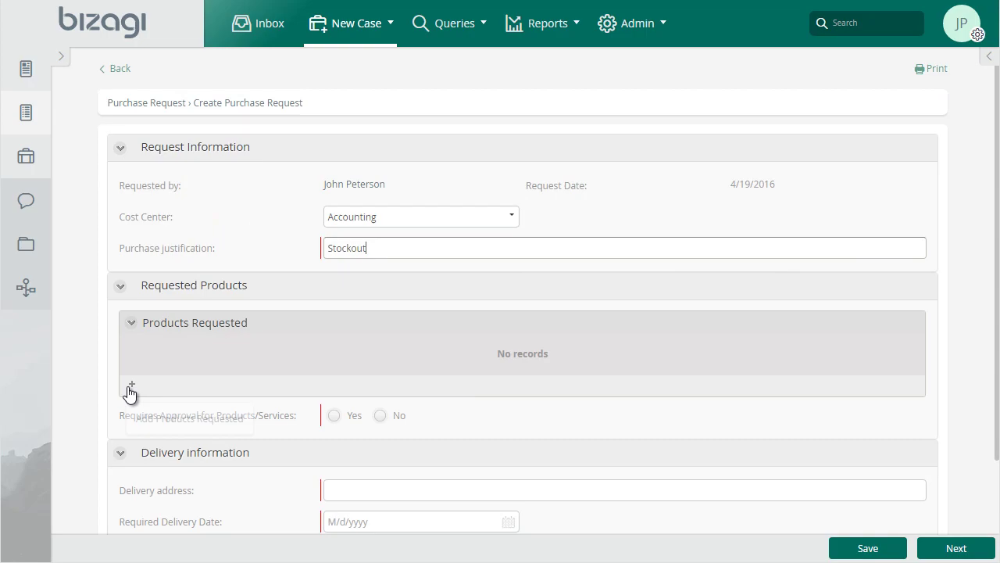
Add a Products Requested row and open its Product Type list to choose Office Supplies.
click(130, 383)
click(751, 115)
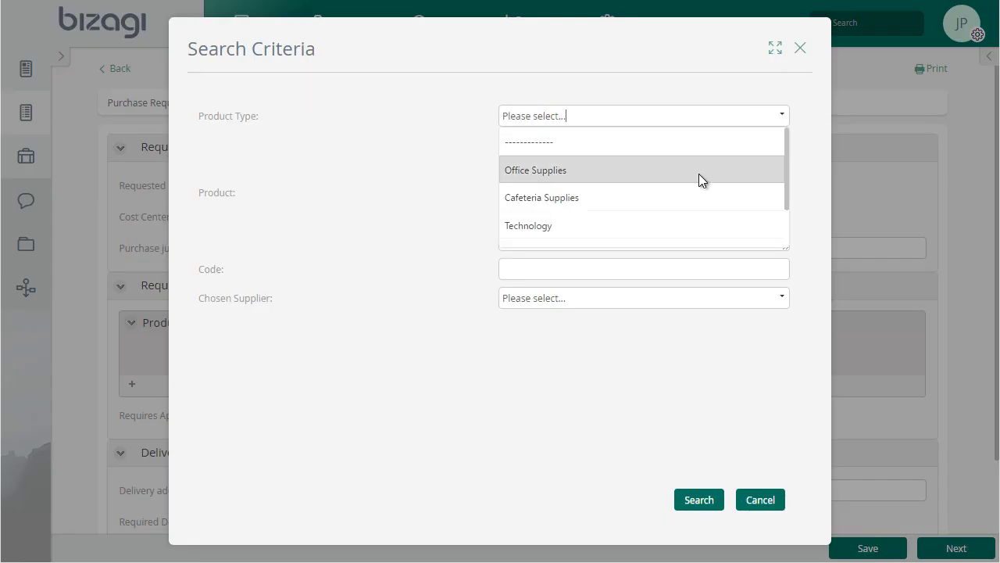